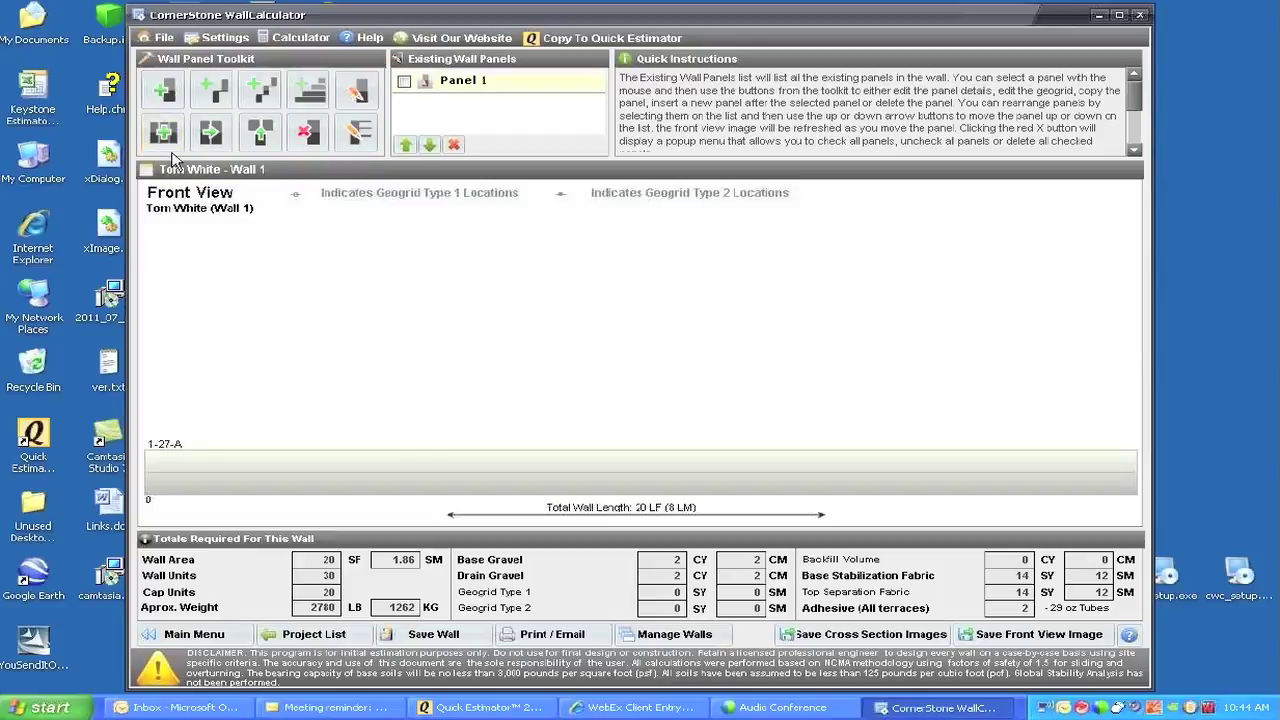
Start adding multiple panels by start and end heights, using 27 Degree Soil - Silts, Low Plasticity Clays and Case A (Flat at top and bottom).
click(164, 139)
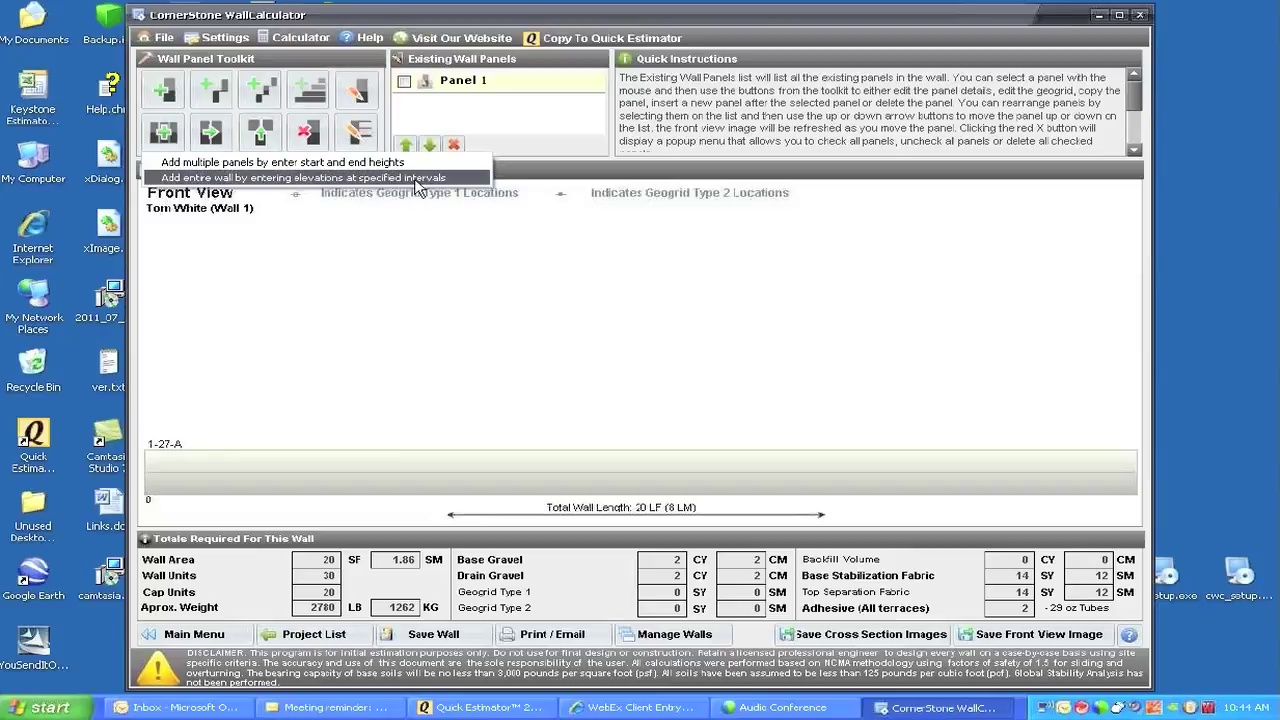
click(209, 163)
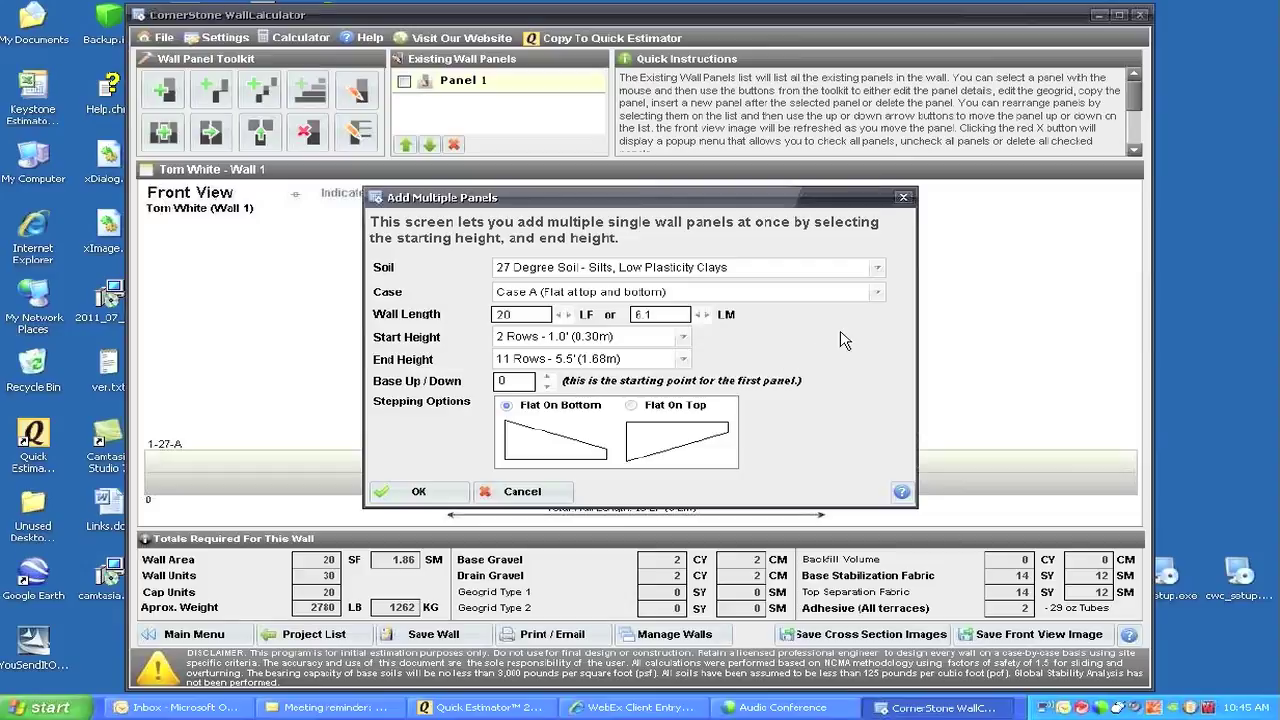
click(877, 268)
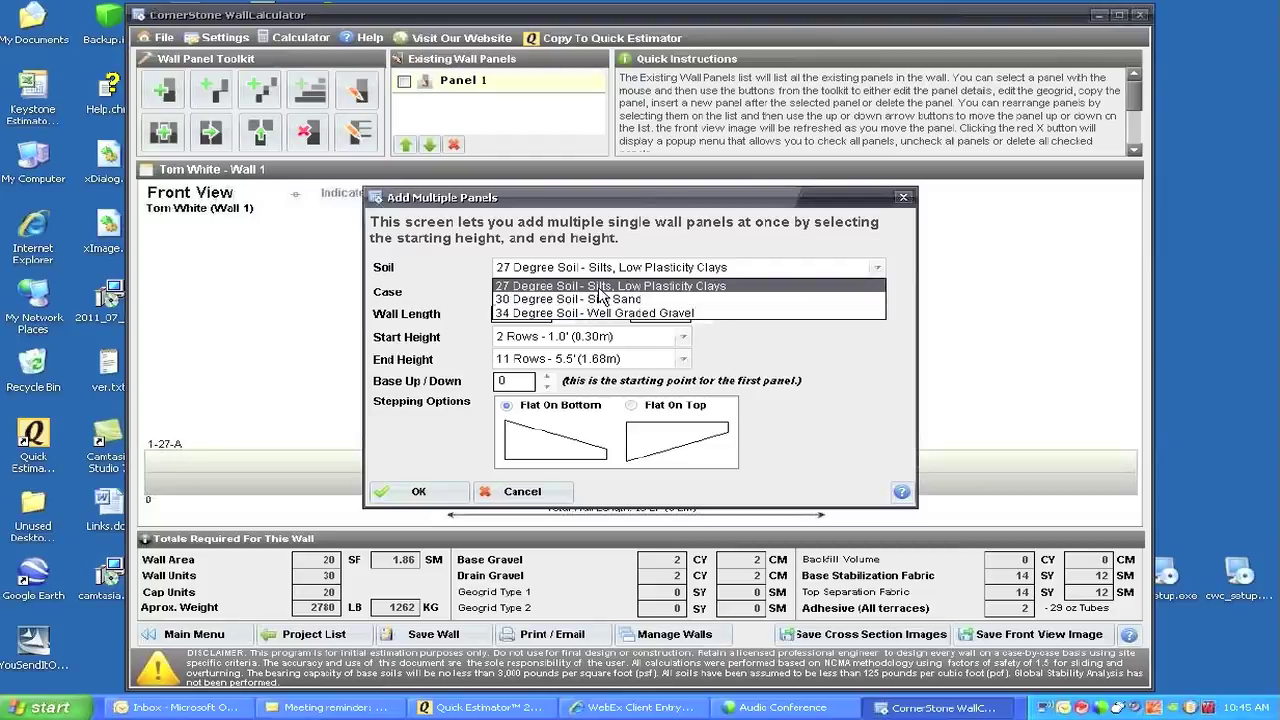
click(604, 287)
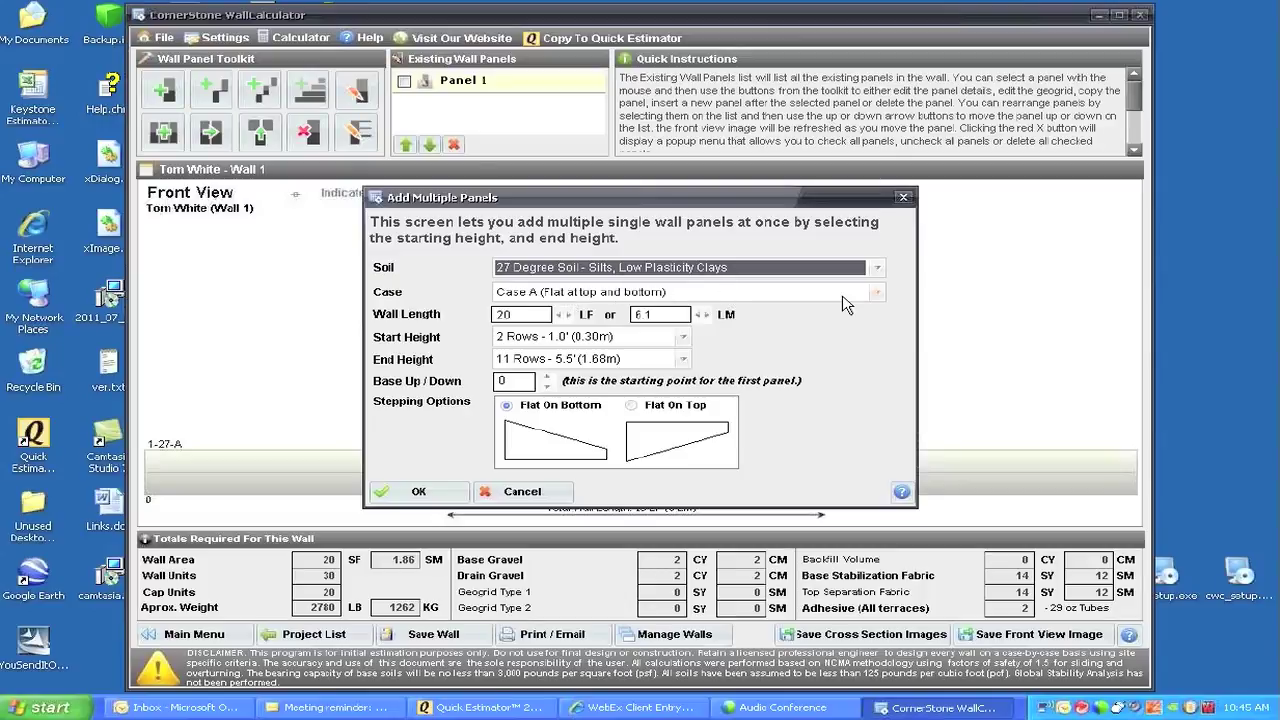
click(878, 292)
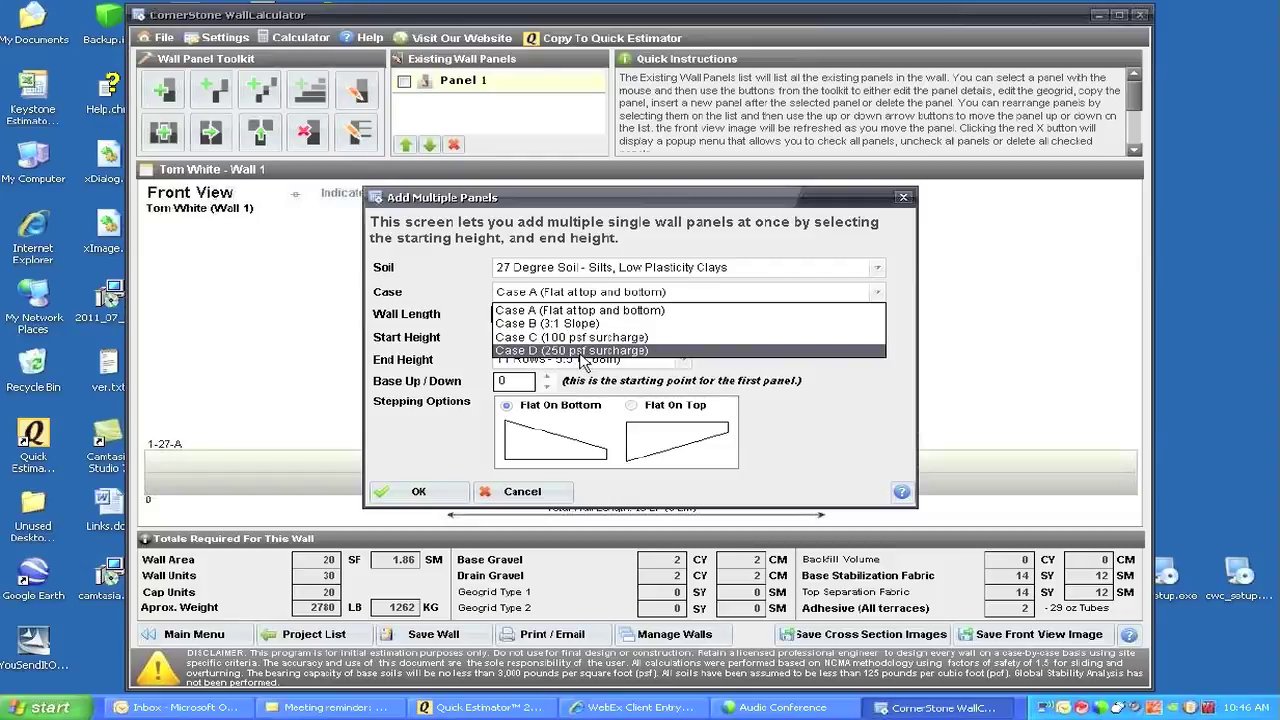
click(628, 308)
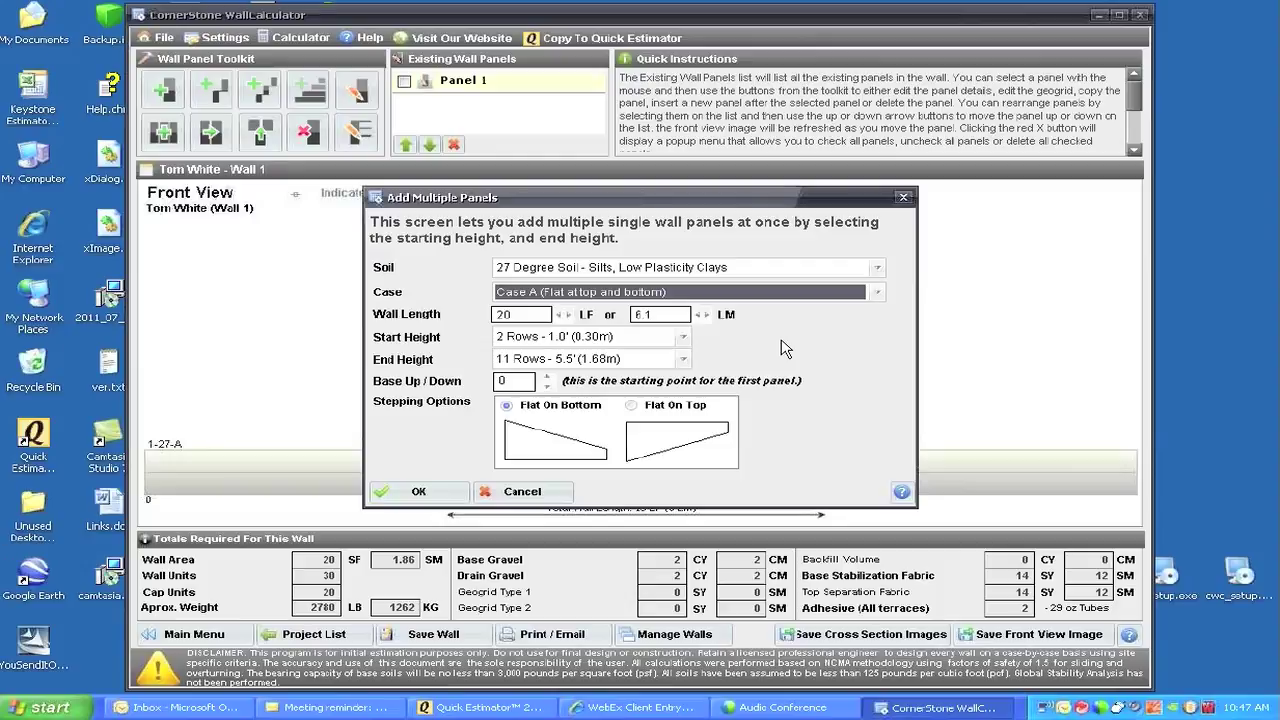
Set the new panels' wall length to 12 LF and their stepping option to Flat On Top.
click(568, 315)
click(568, 315)
click(568, 315)
click(568, 315)
click(568, 315)
click(568, 315)
click(568, 315)
click(568, 315)
click(631, 406)
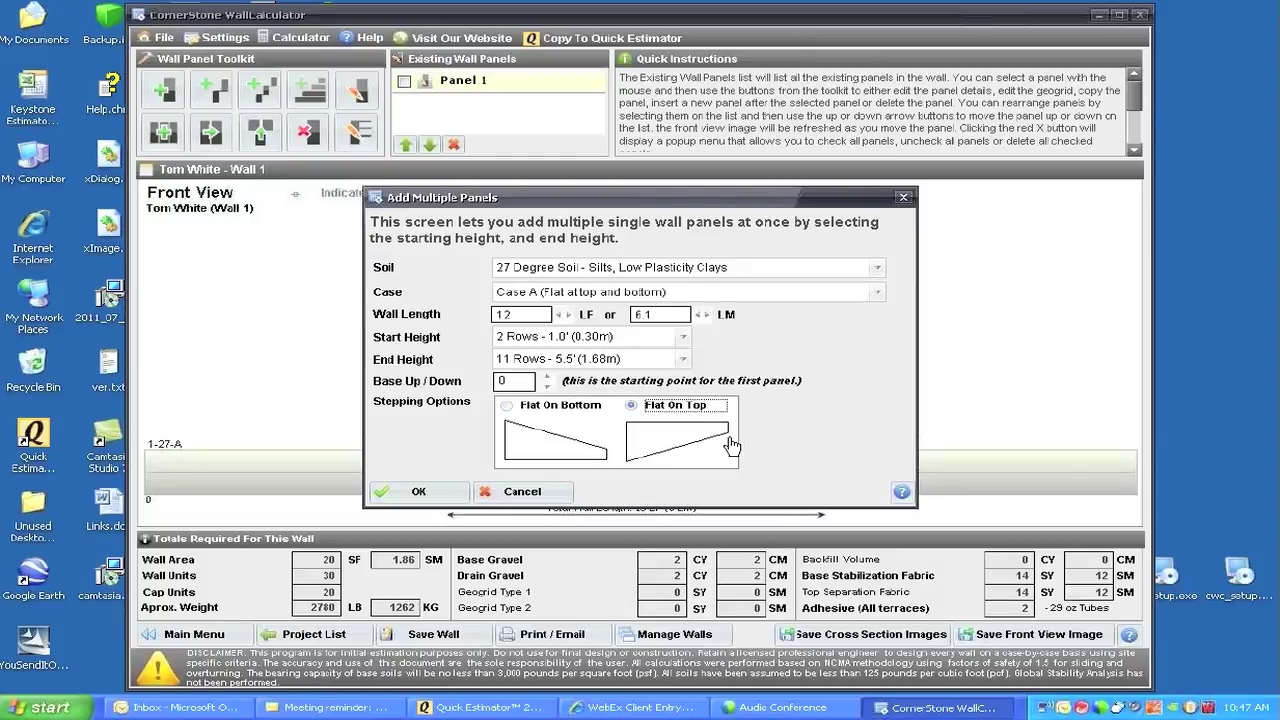
Set the start height to 3 Rows - 1.5' and the end height to 10 Rows - 5.0', and create the panels.
click(685, 342)
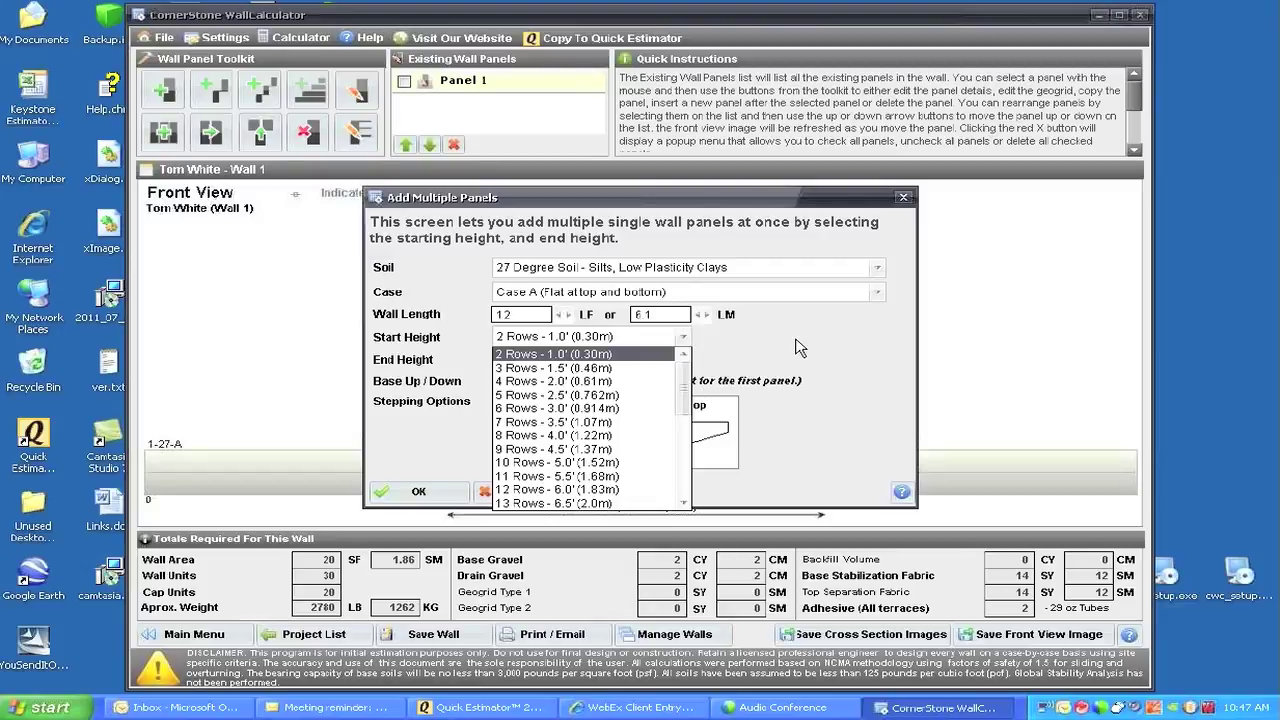
click(519, 369)
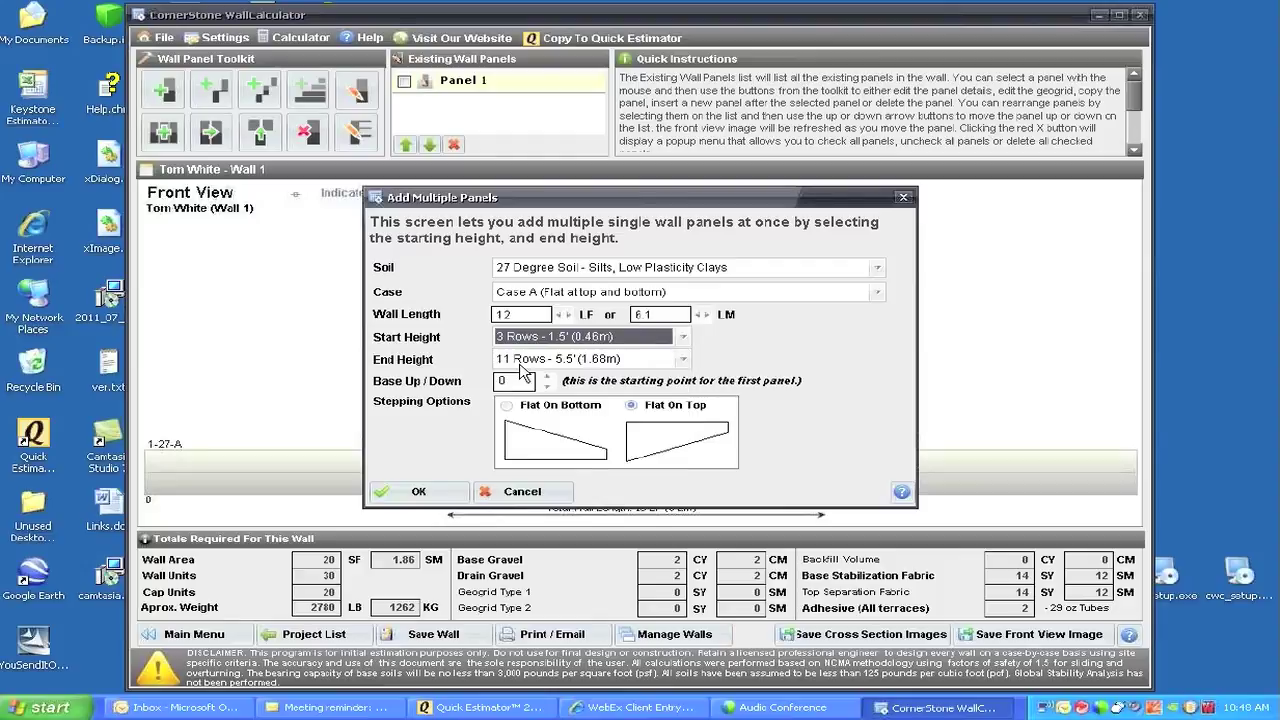
click(684, 362)
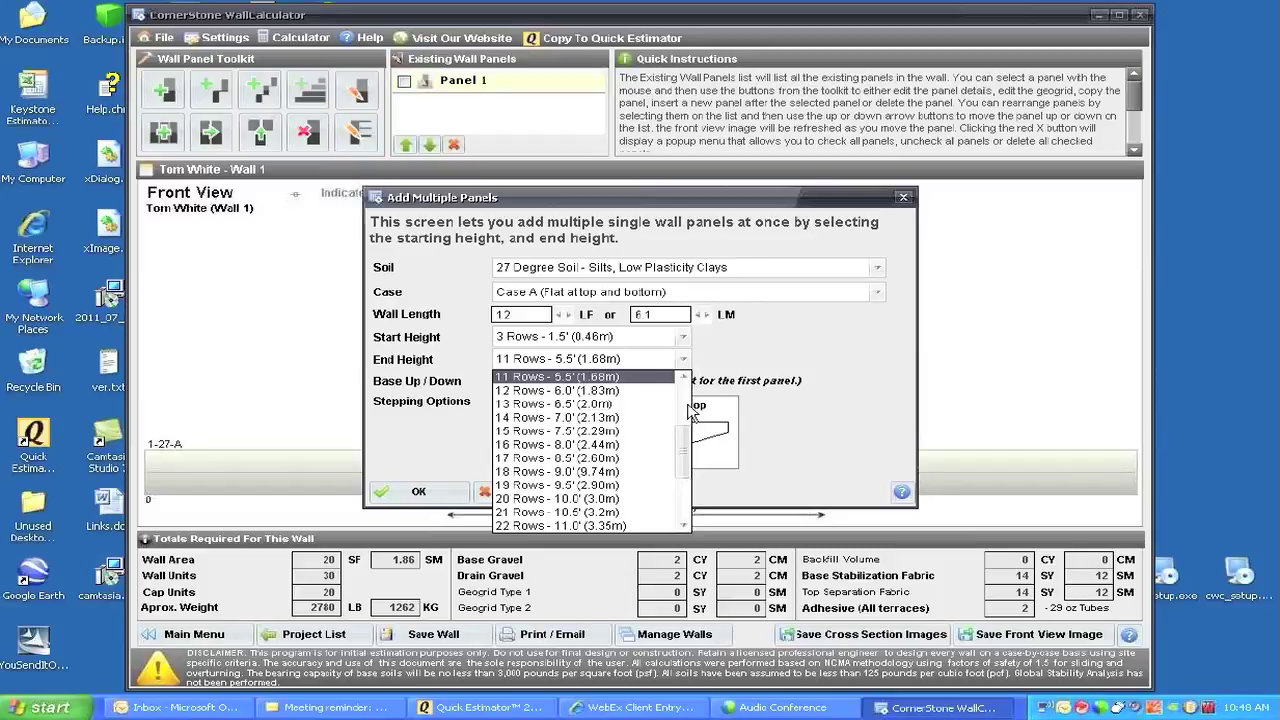
scroll(689, 452, up, 3)
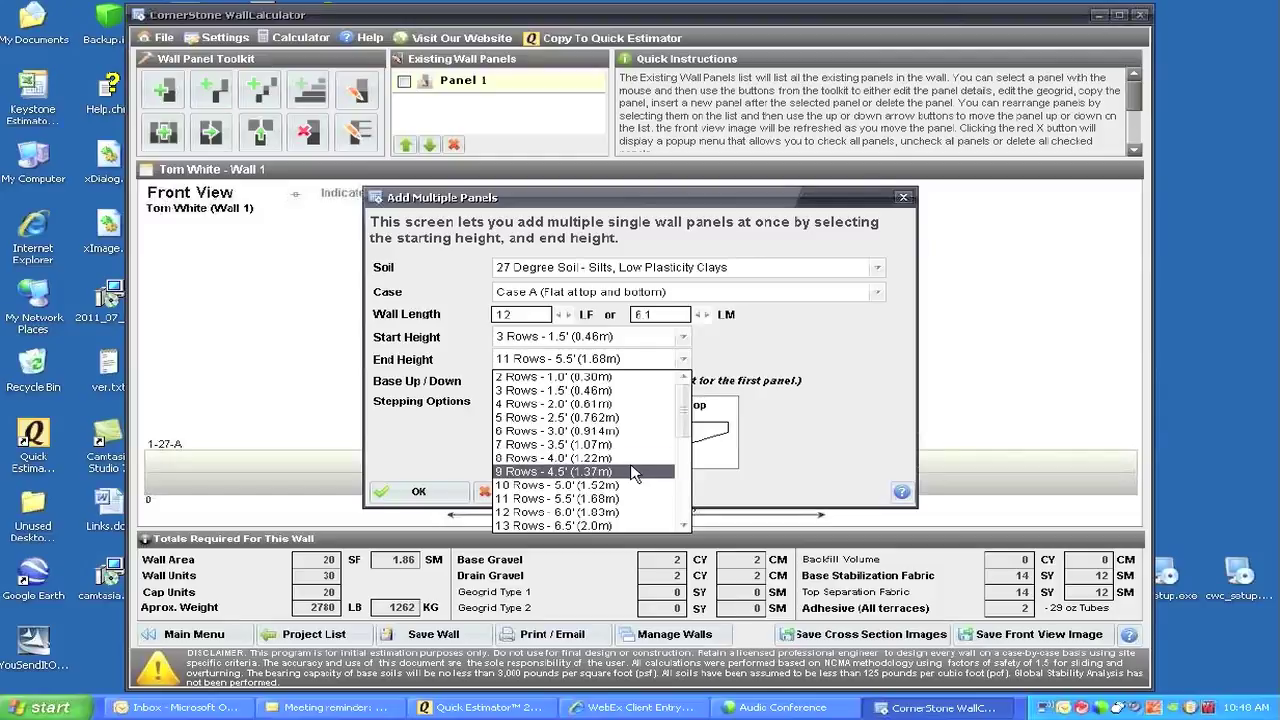
click(546, 489)
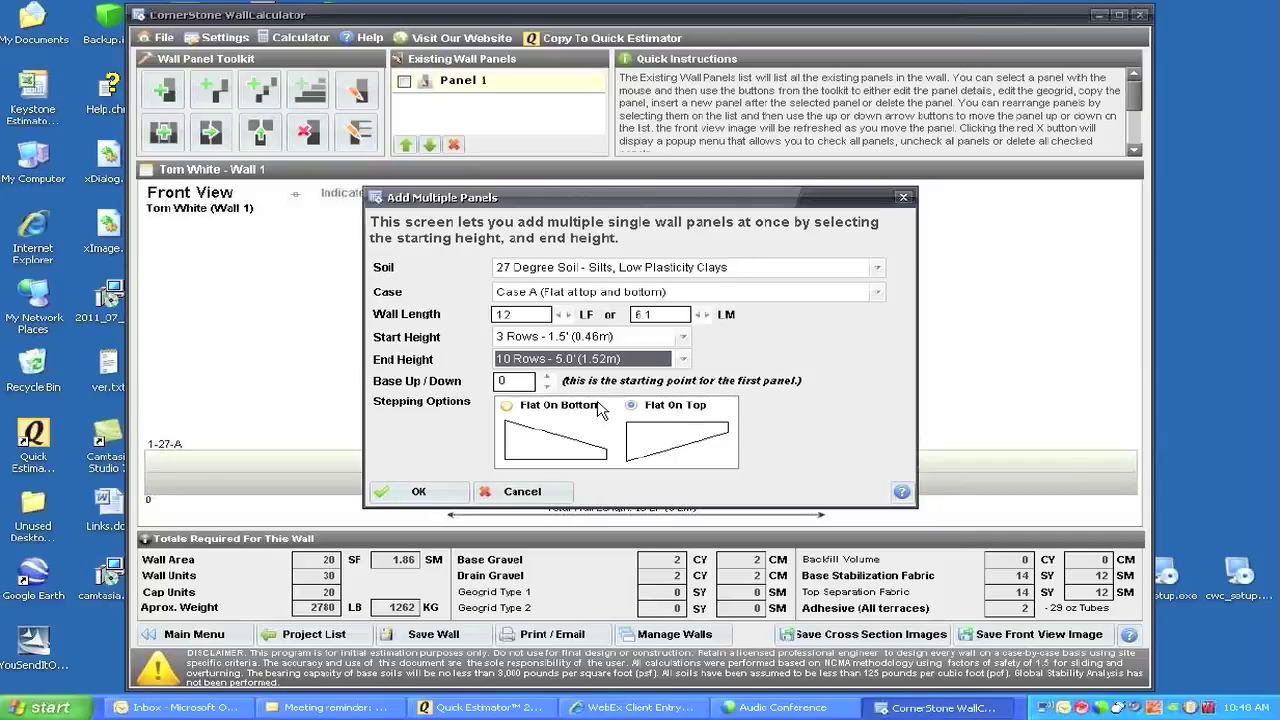
click(417, 494)
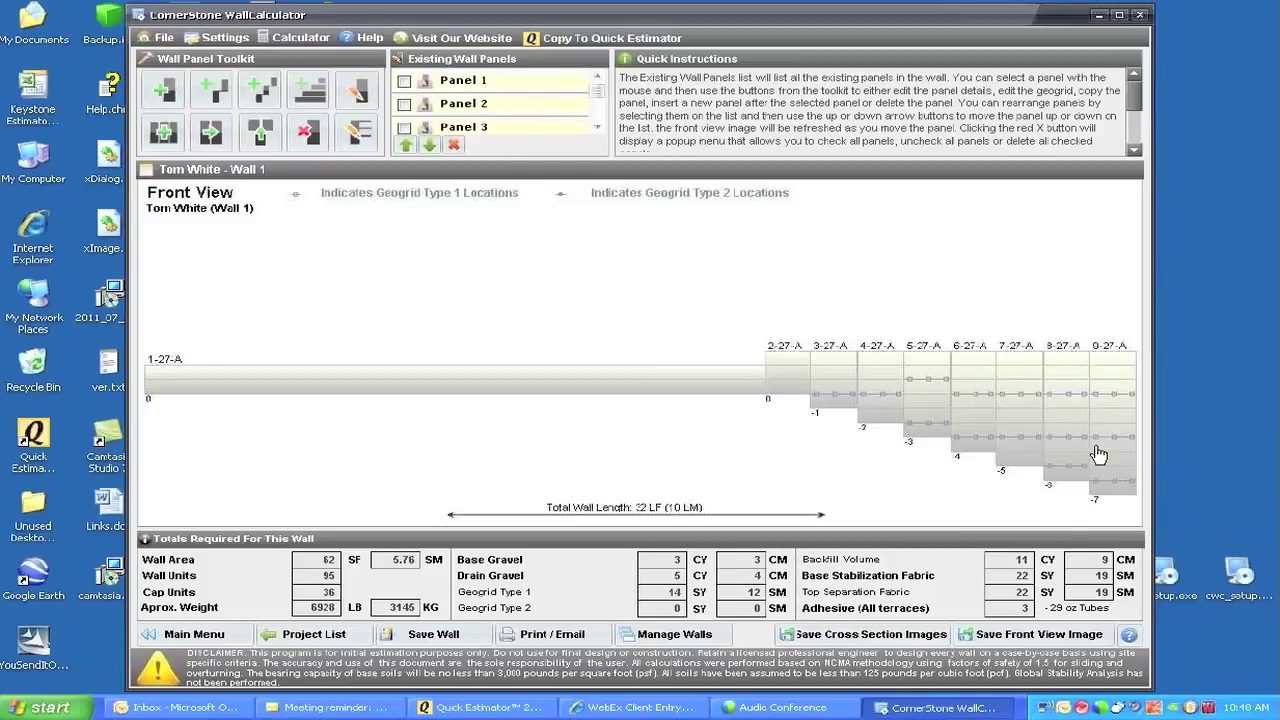
Delete Panel 8 and Panel 9 together from the existing wall panels.
mouse_move(1105, 444)
click(1110, 425)
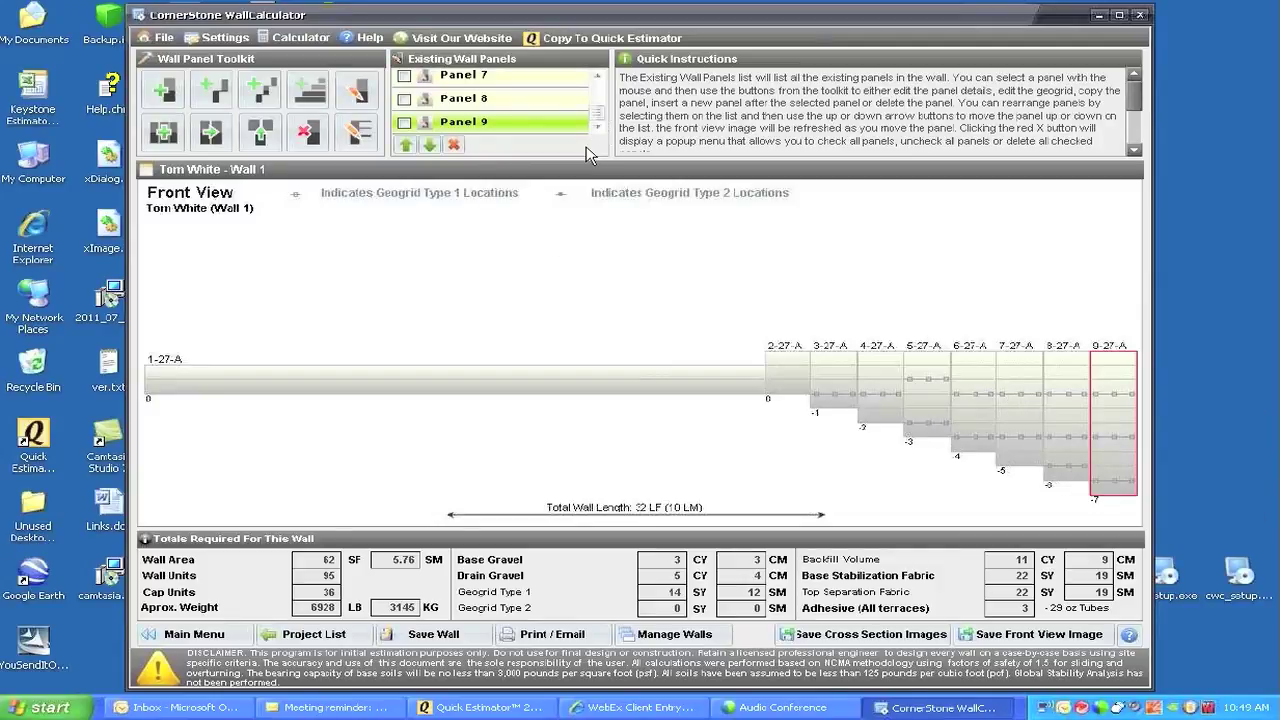
click(404, 124)
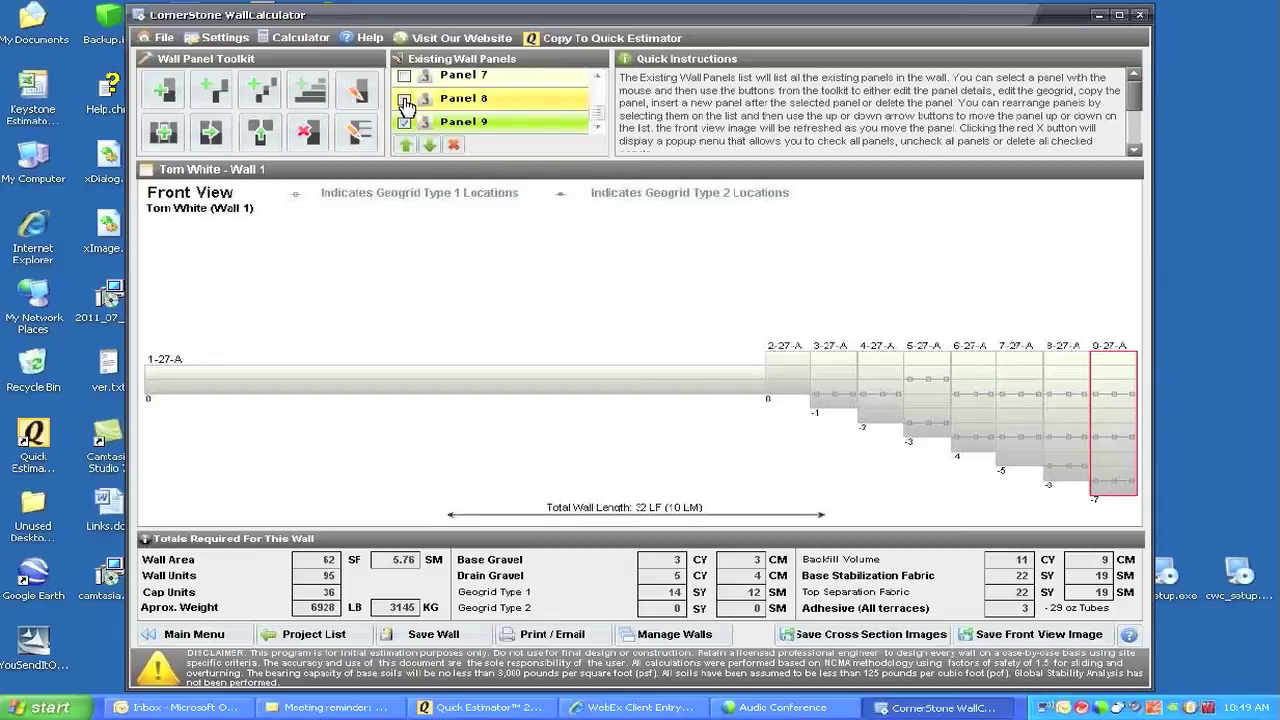
click(405, 103)
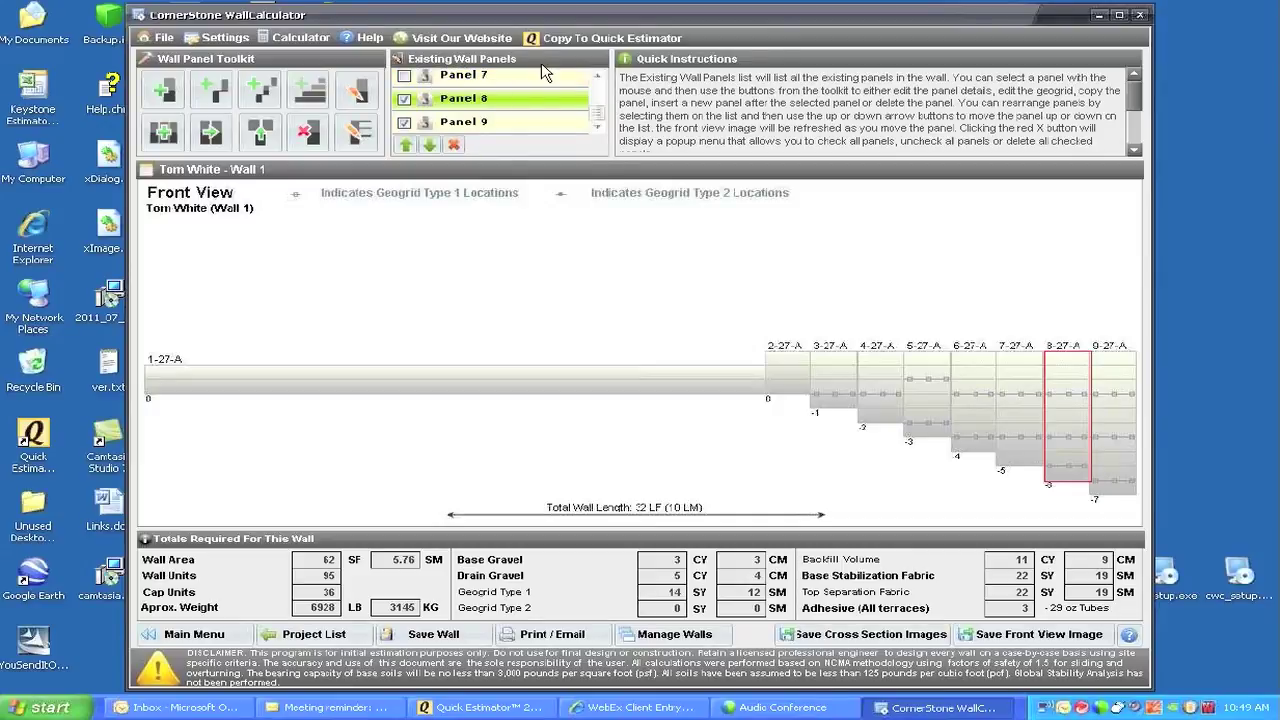
click(455, 146)
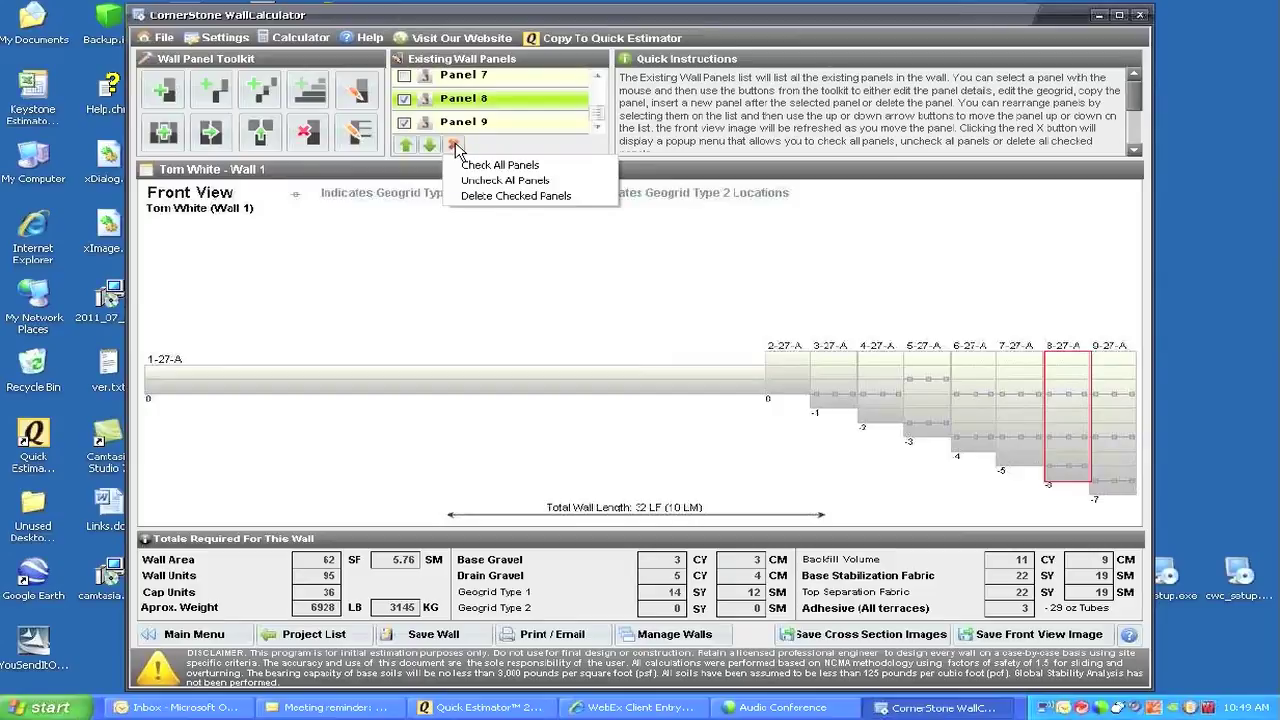
click(488, 194)
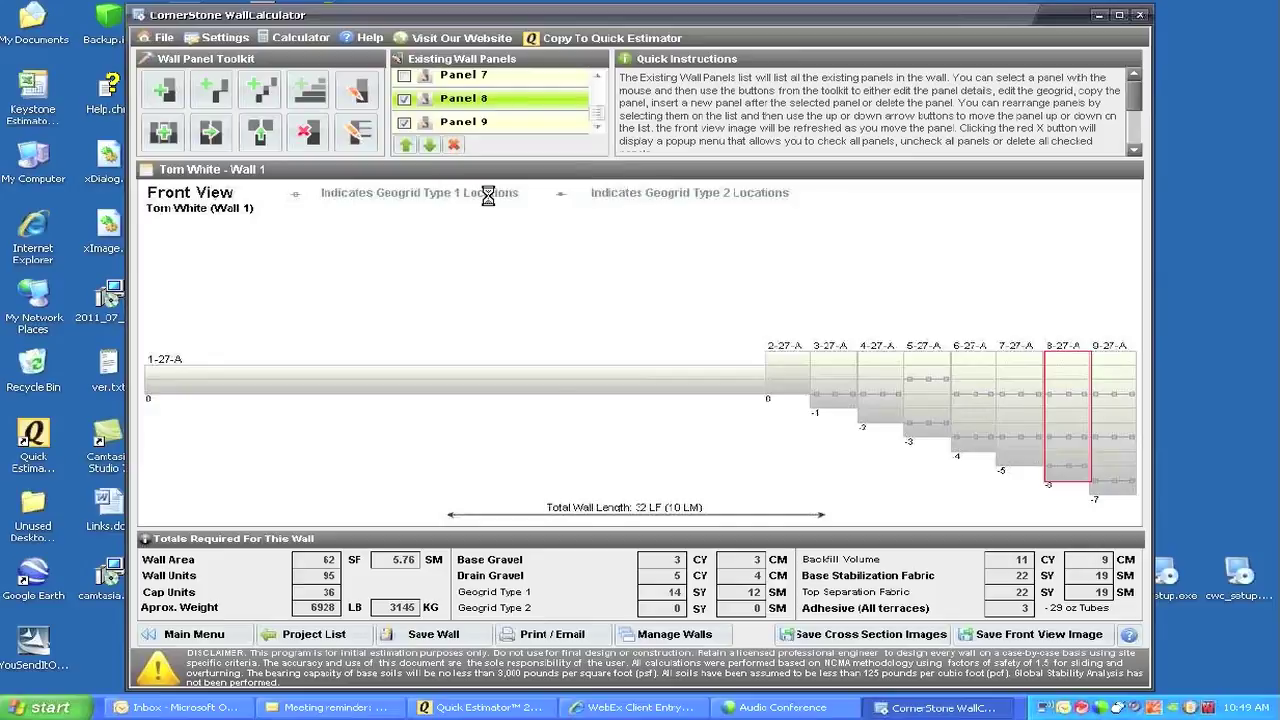
click(596, 380)
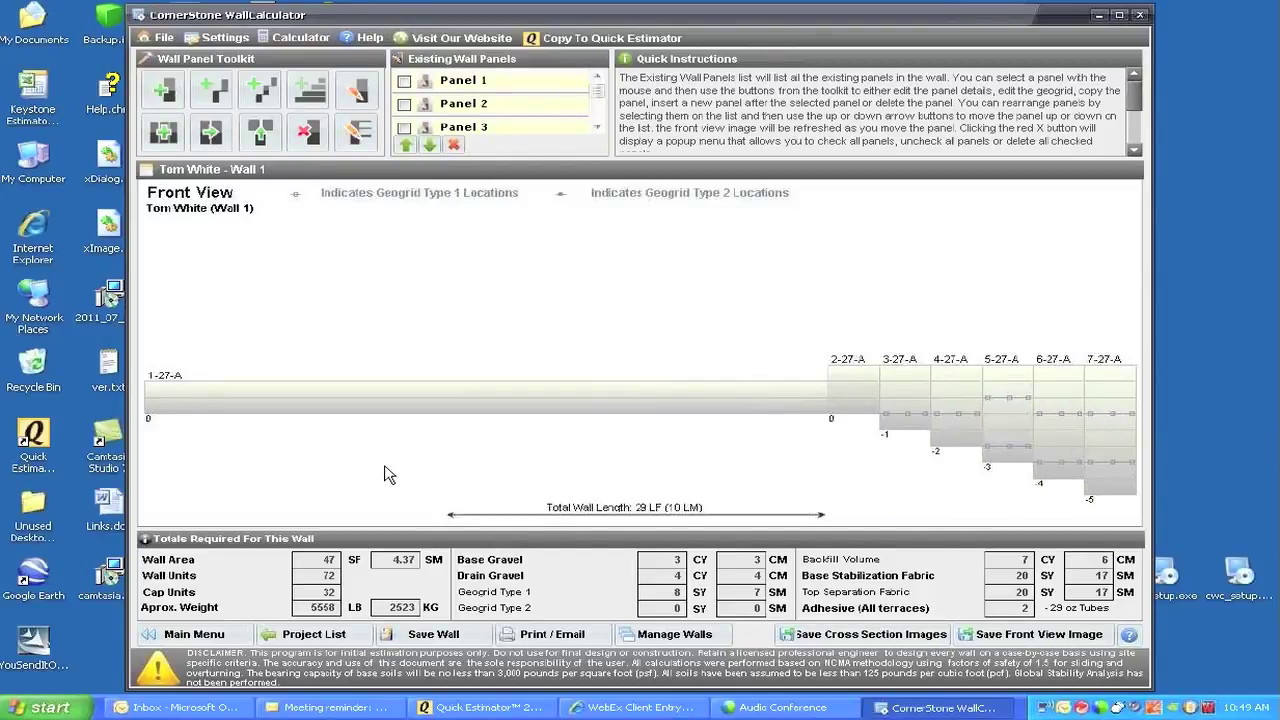
Delete the long Panel 1 at the start of the wall.
click(326, 407)
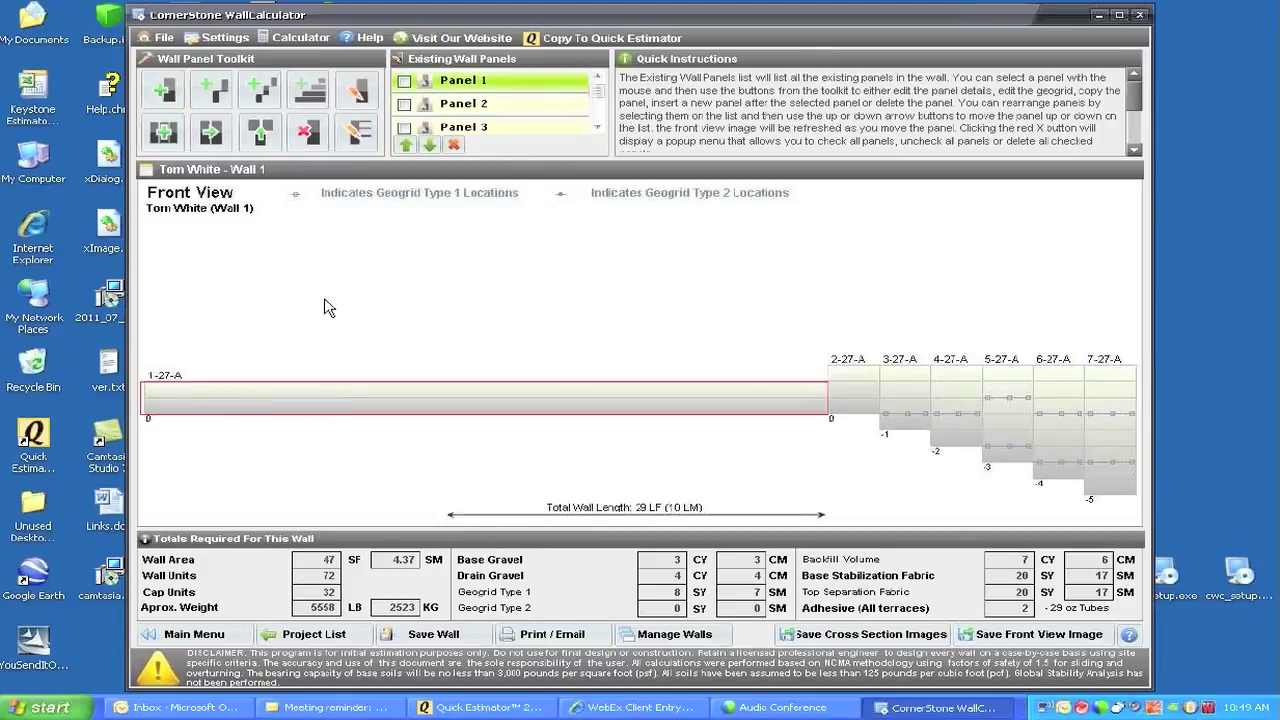
click(305, 131)
click(604, 381)
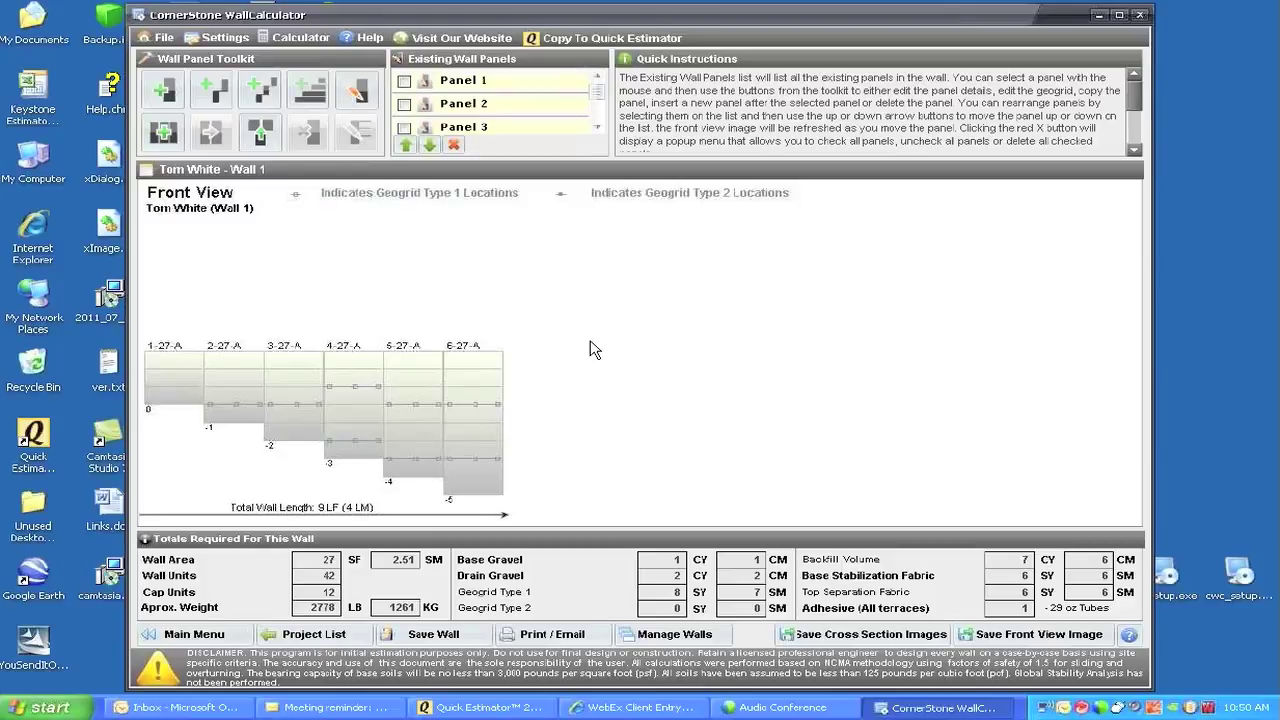
Examine the length, height, area, caps and grid details of the wall's first two panels.
mouse_move(174, 410)
mouse_move(169, 387)
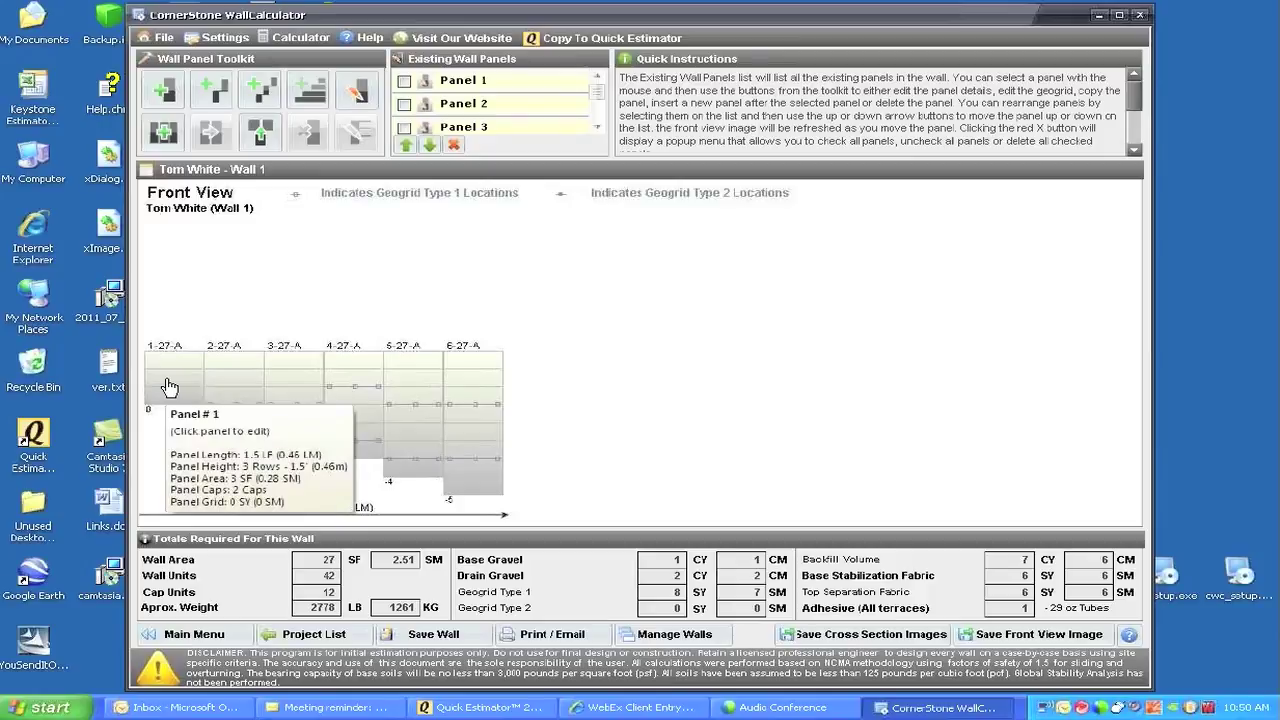
mouse_move(219, 390)
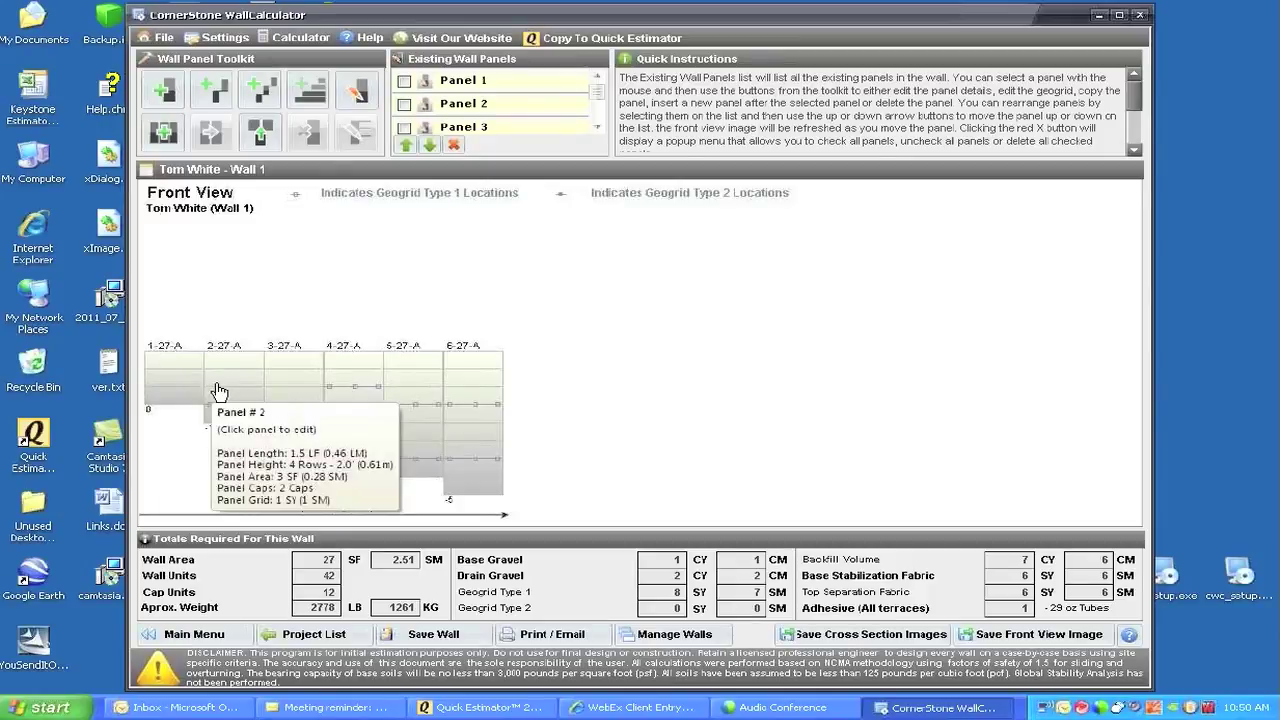